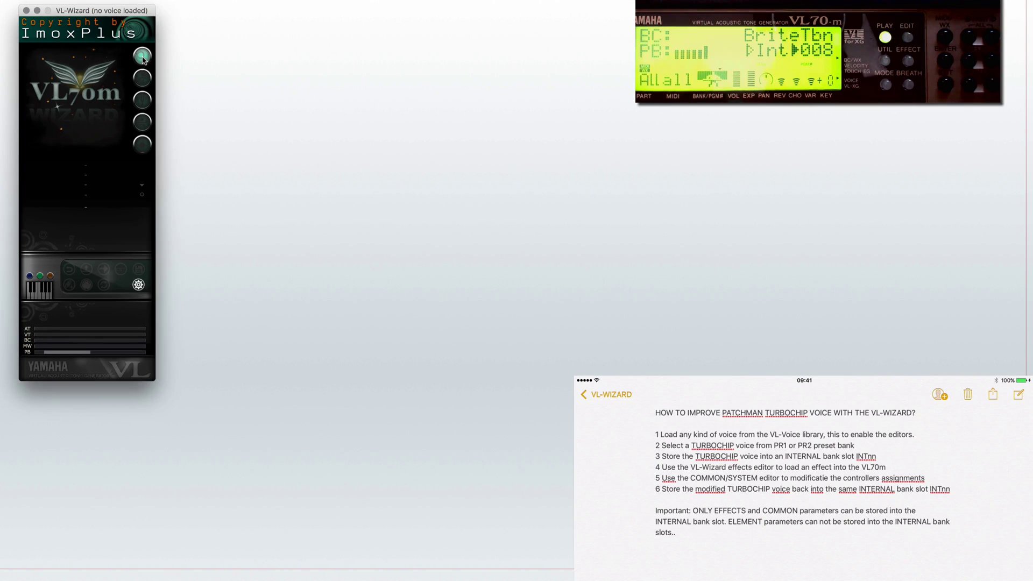
Send the MikeWood(AcouBass) voice from the Favorites library's Bass category to the VL unit and close the voice browser
click(143, 60)
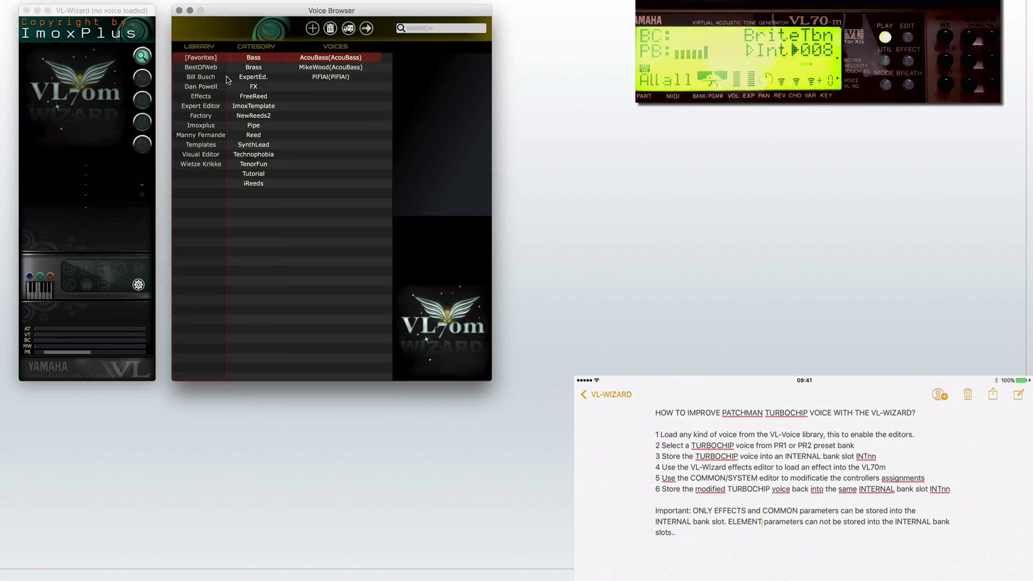
click(326, 69)
click(366, 28)
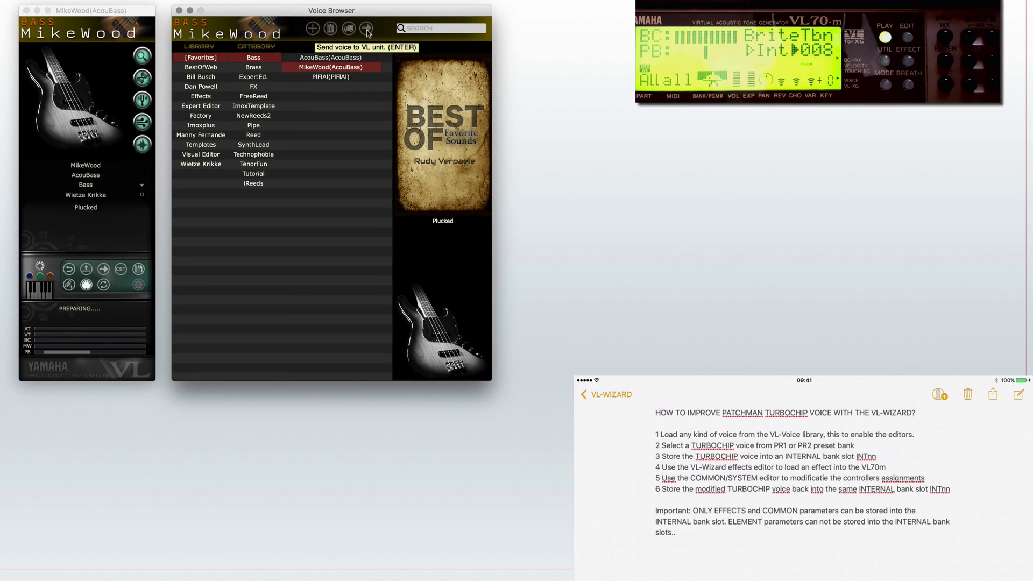
click(179, 10)
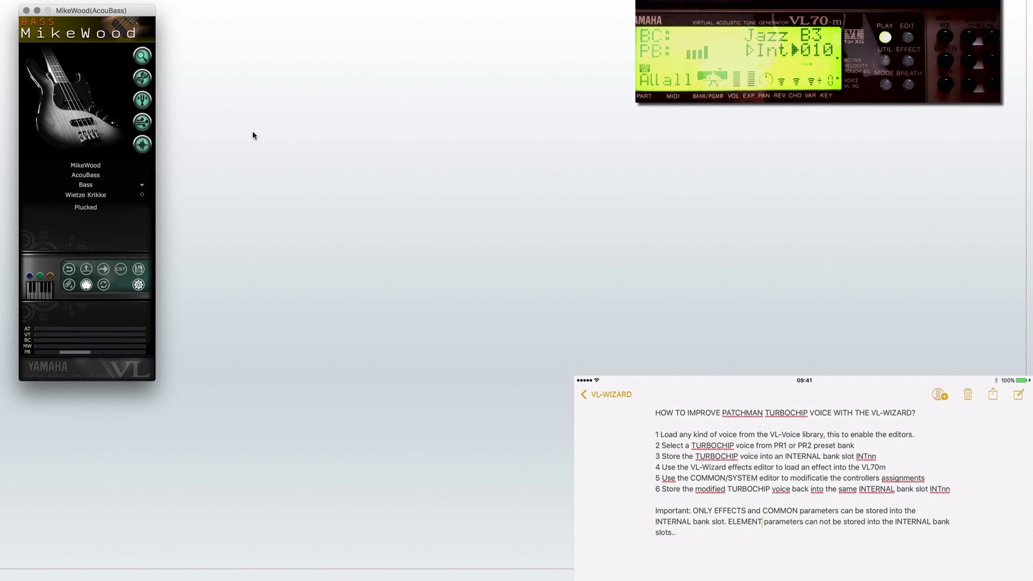
Open the effects editor and load the OctUnis2(Effects).syx effect preset
click(147, 149)
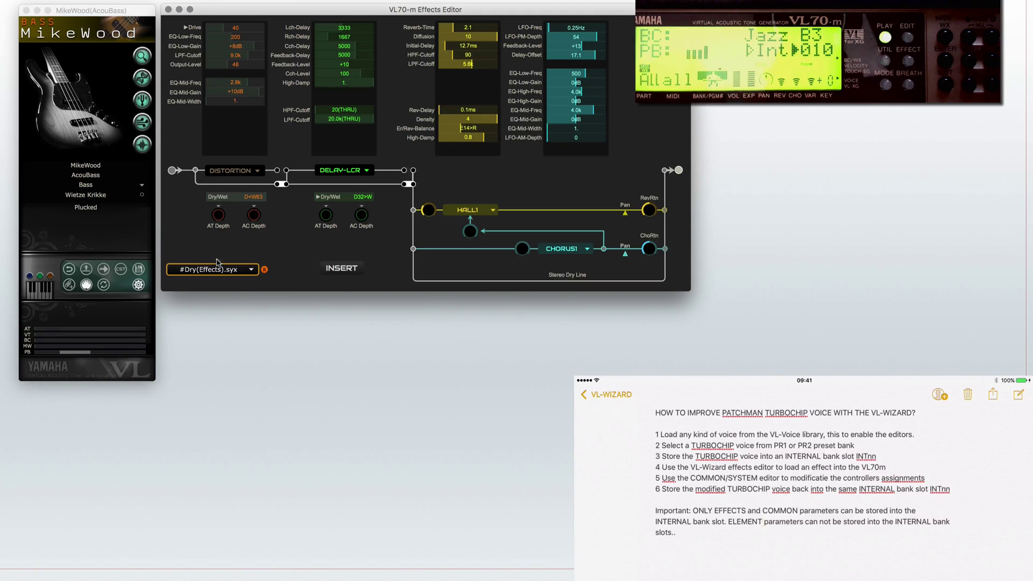
click(238, 274)
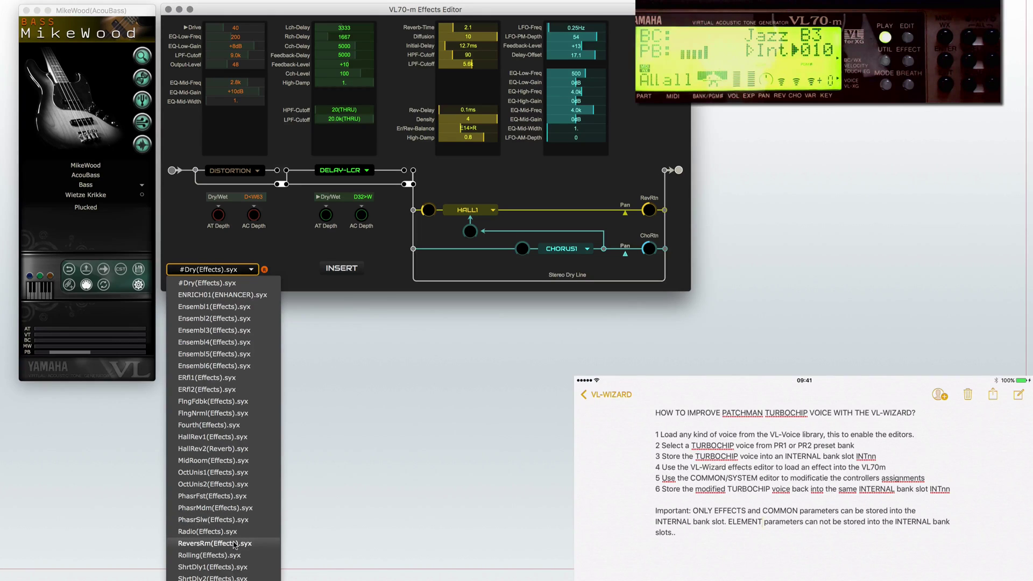
click(237, 484)
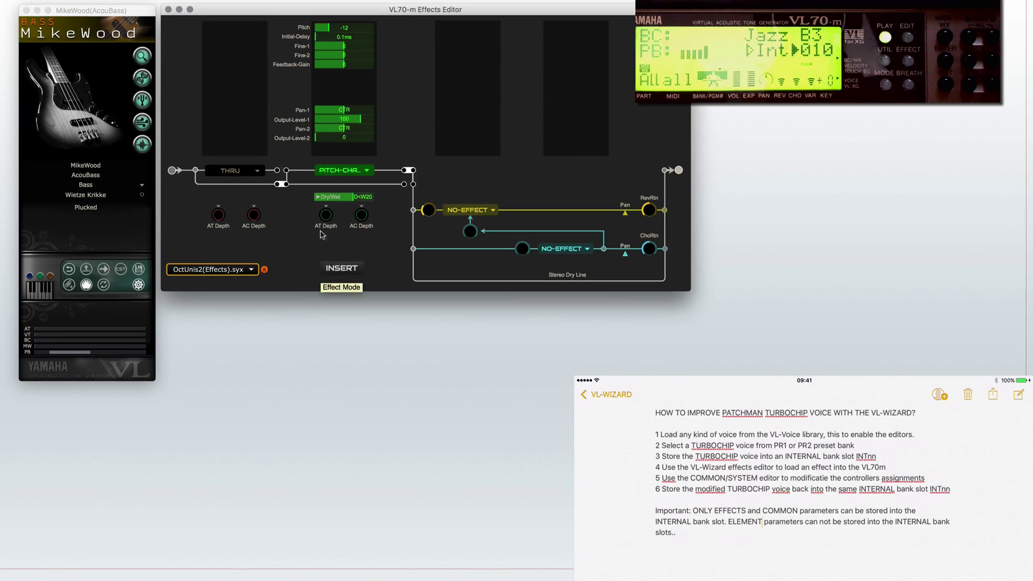
Change the variation effect from pitch change to 2-BAND-EQ and switch the effect mode to SYSTEM
click(329, 172)
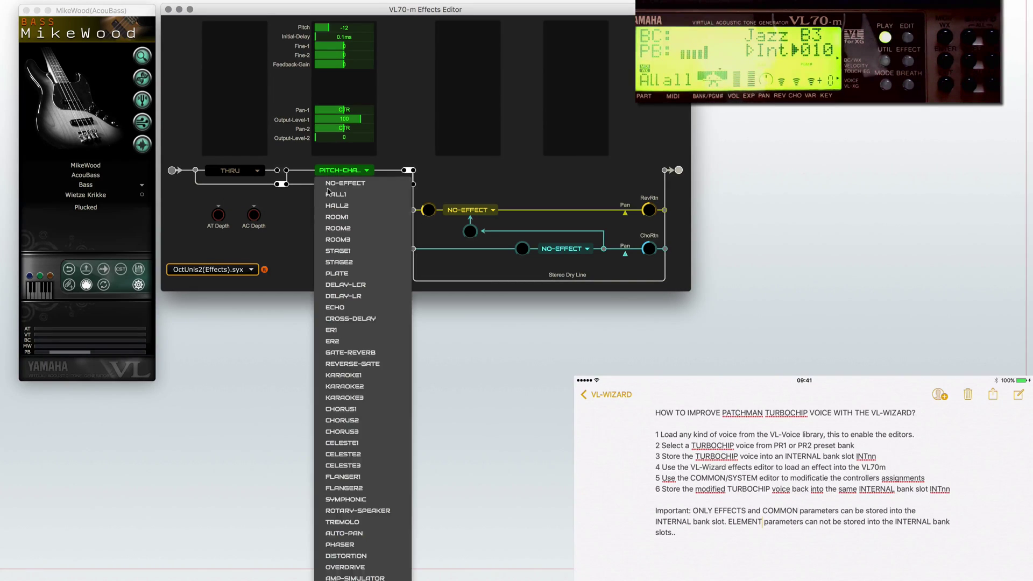
click(368, 387)
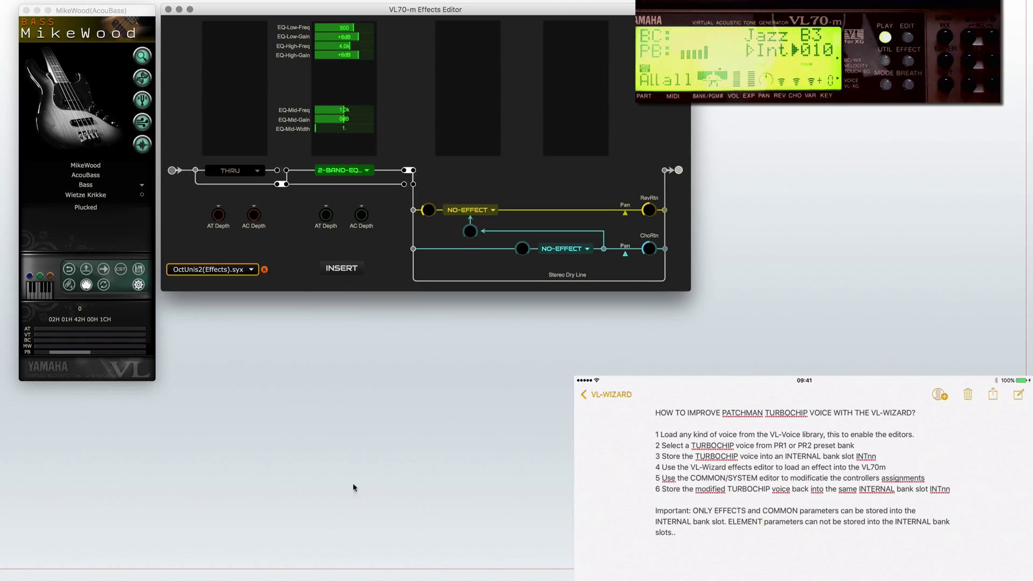
click(342, 269)
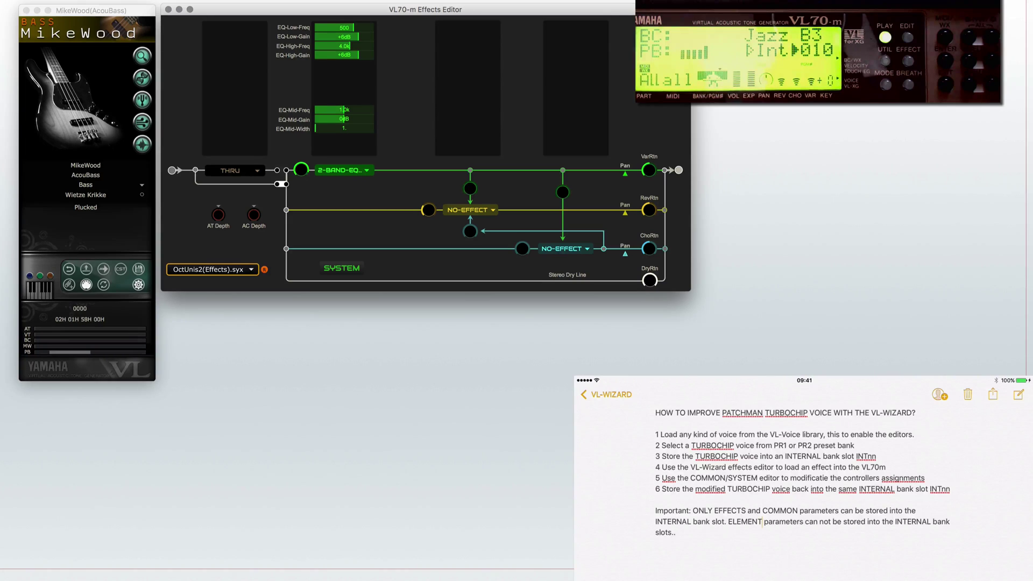
Set the reverb effect to ROOM1 and the chorus effect to CELESTE1, raising the variation sends to both
click(469, 210)
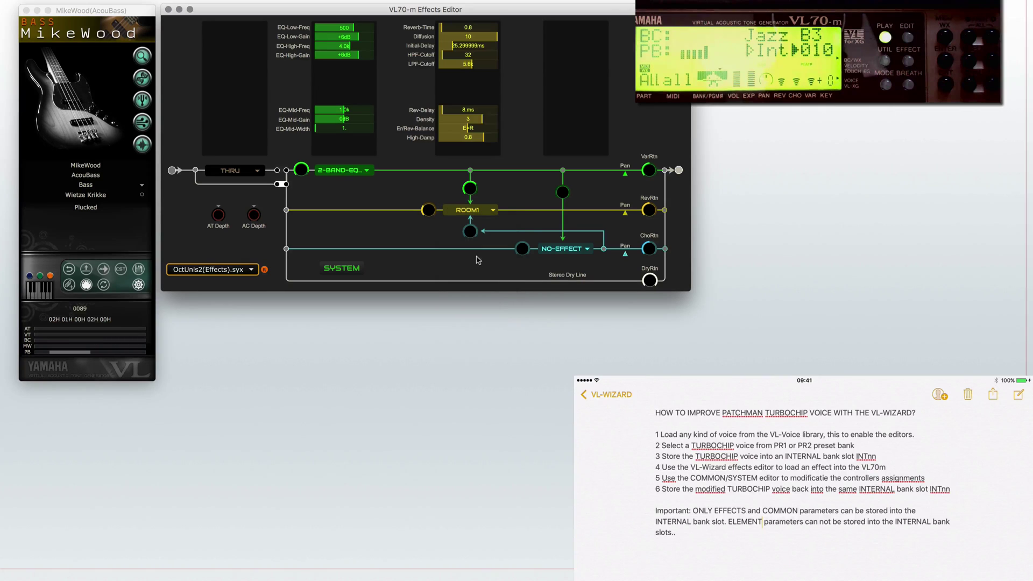
click(477, 256)
click(563, 193)
click(551, 250)
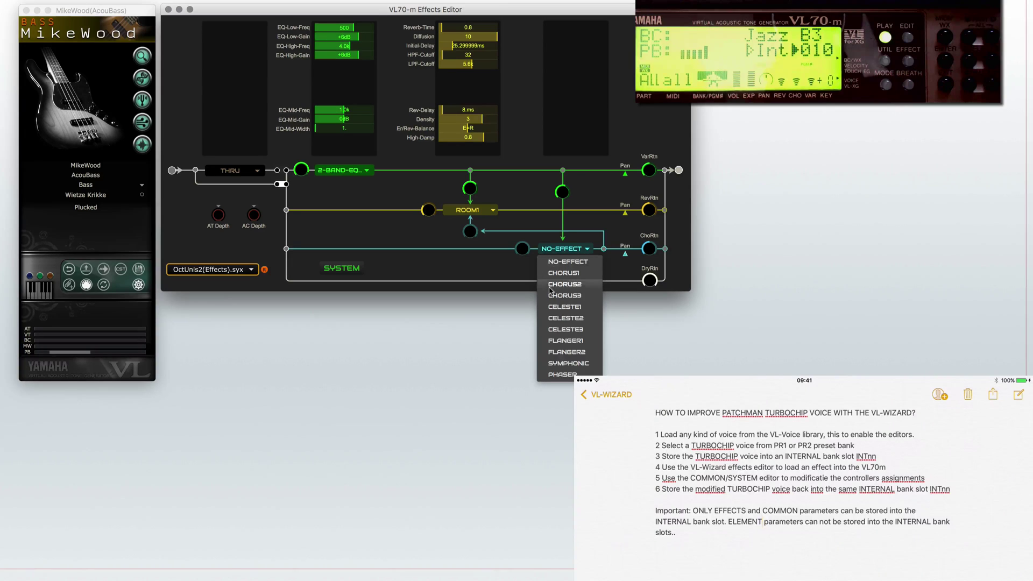
click(577, 308)
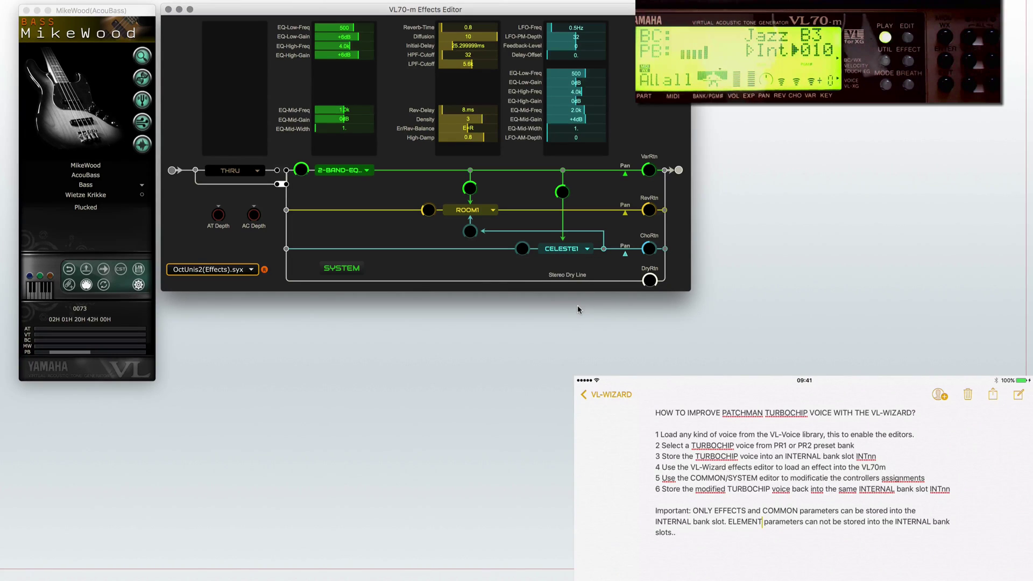
Set the variation effect to ROTARY-SPEAKER and close the effects editor
click(648, 172)
click(650, 247)
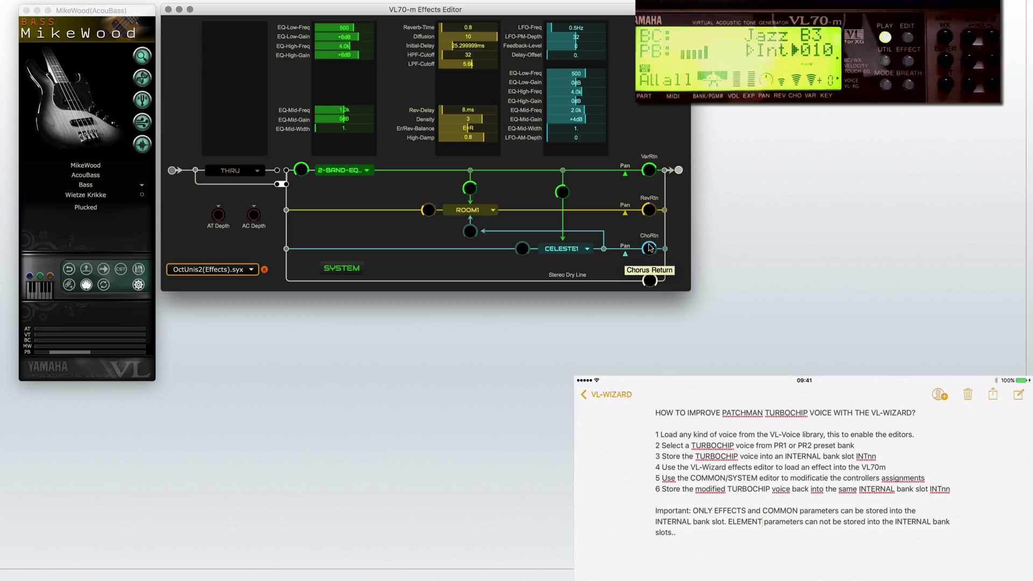
click(346, 171)
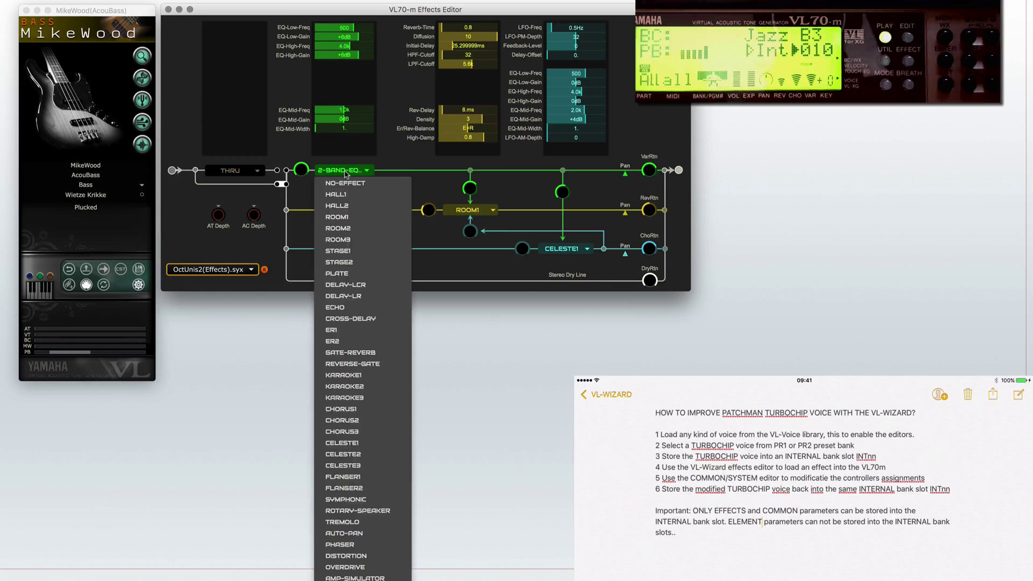
click(380, 511)
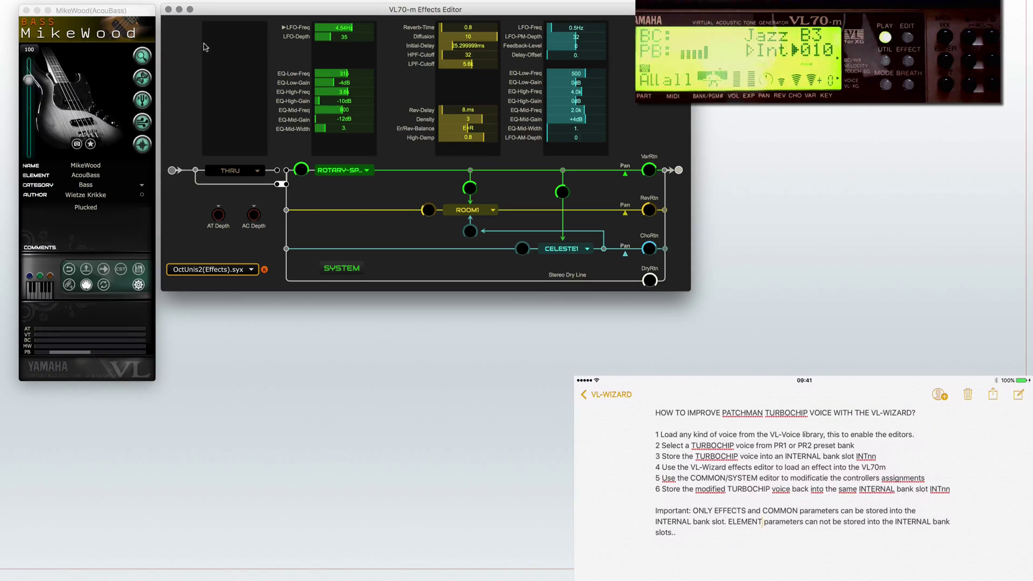
click(168, 10)
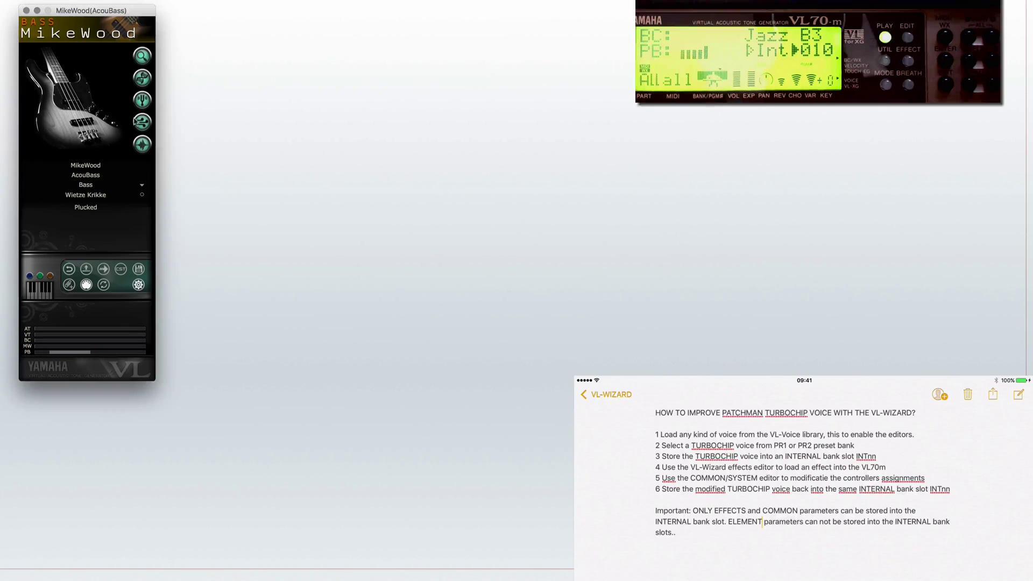
Open the Common Part & System editor beside the main window and raise the filter cut-off frequency to about 83 and its resonance
click(141, 123)
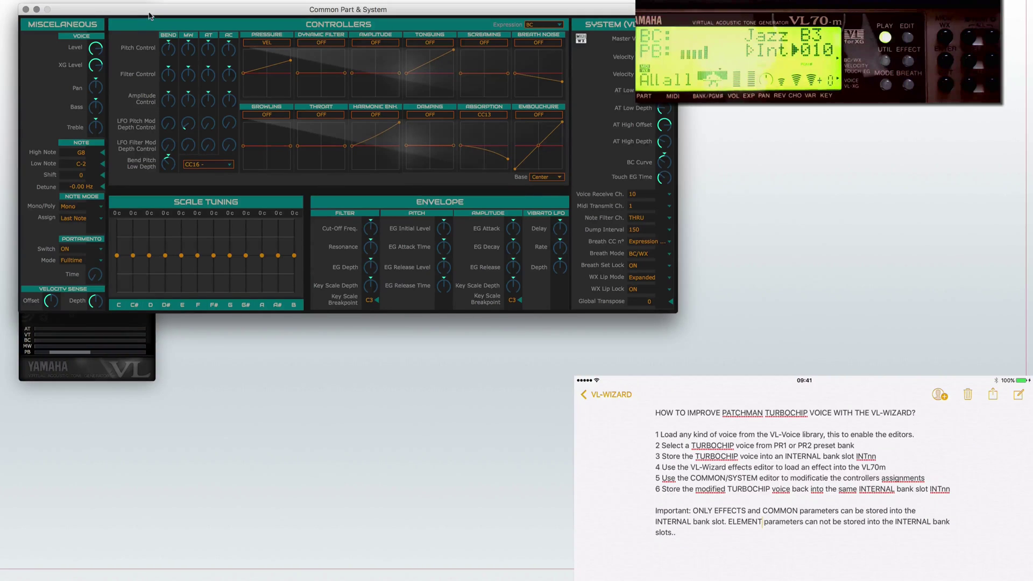
drag(150, 16, 280, 21)
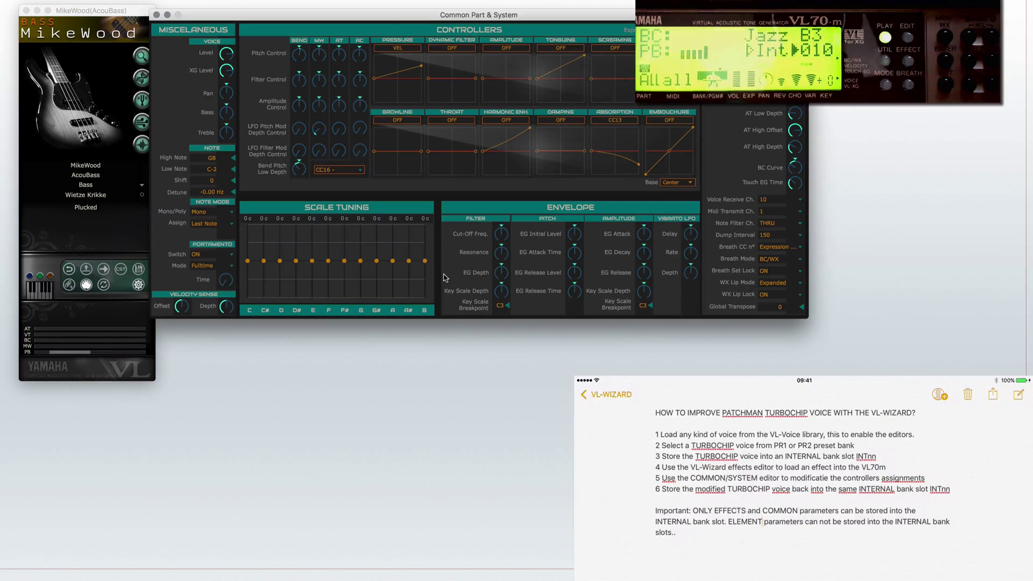
mouse_move(45, 47)
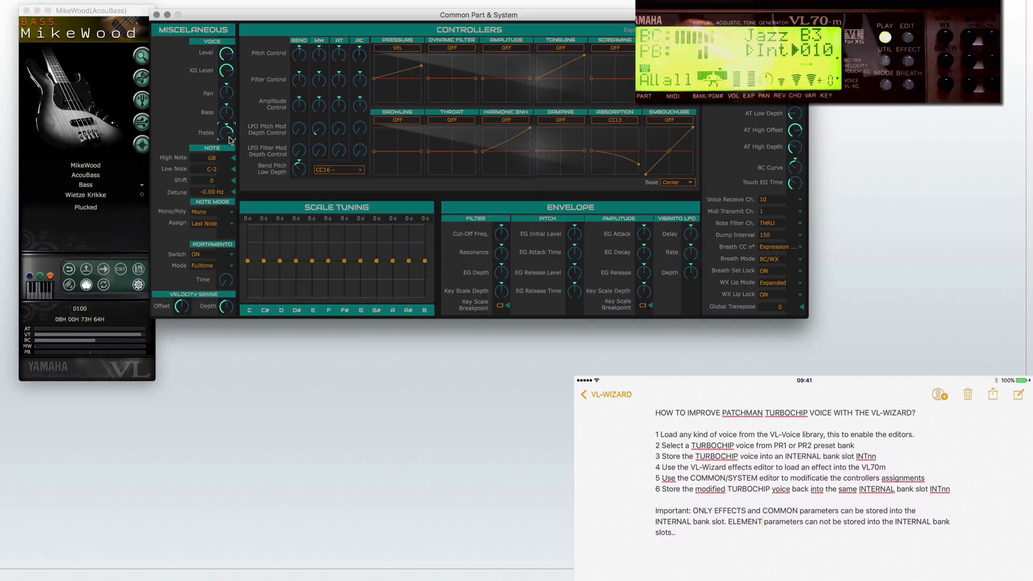
mouse_move(228, 118)
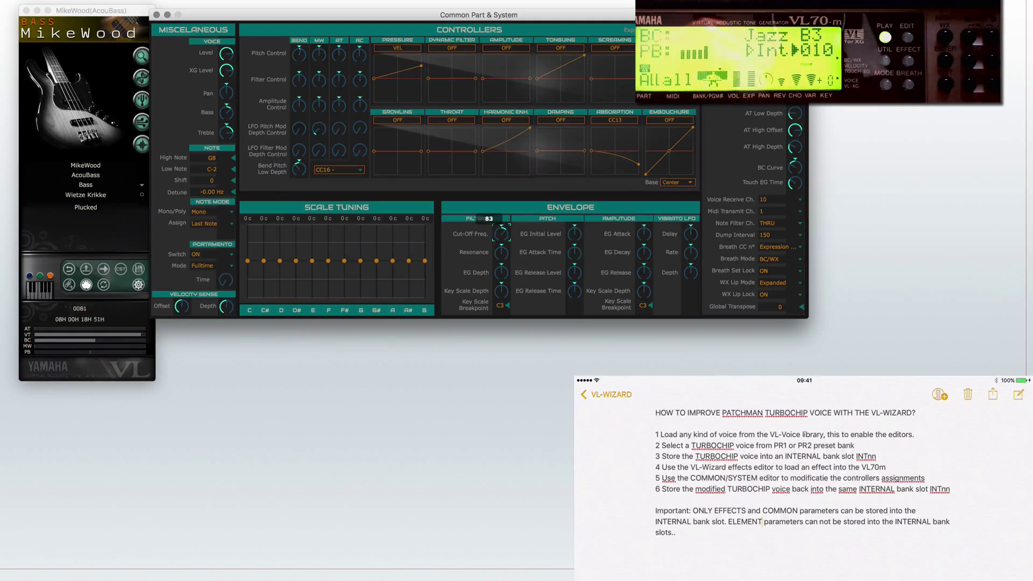
drag(499, 237, 499, 253)
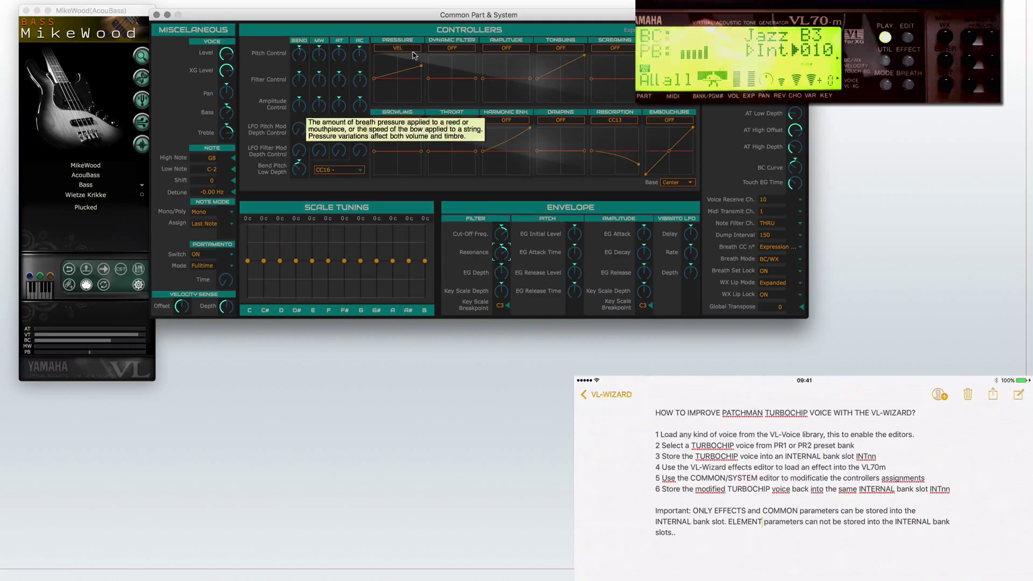
Assign the Dynamic Filter controller to Breath and raise the upper end of its response curve
click(471, 50)
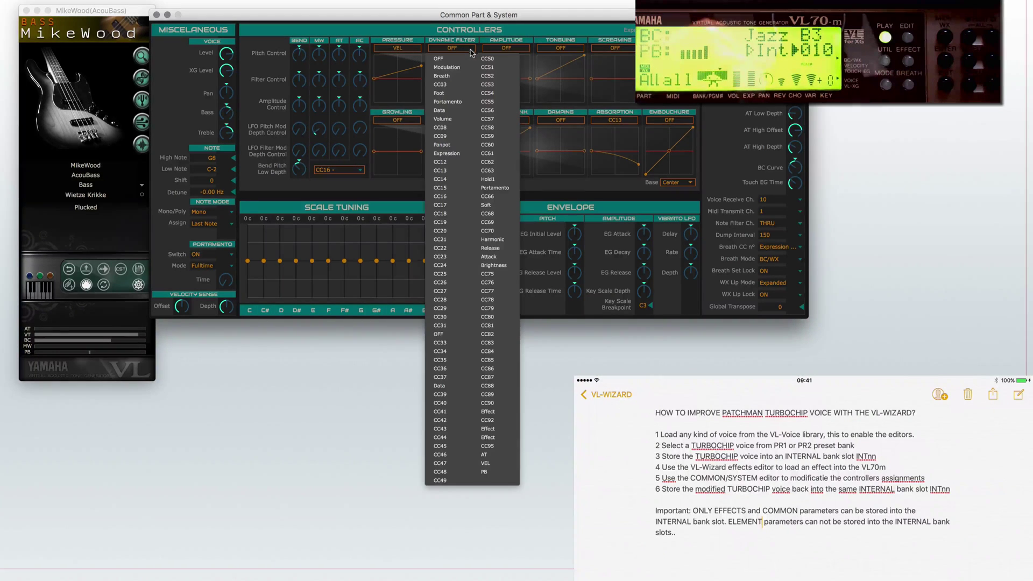
click(458, 81)
drag(476, 78, 475, 66)
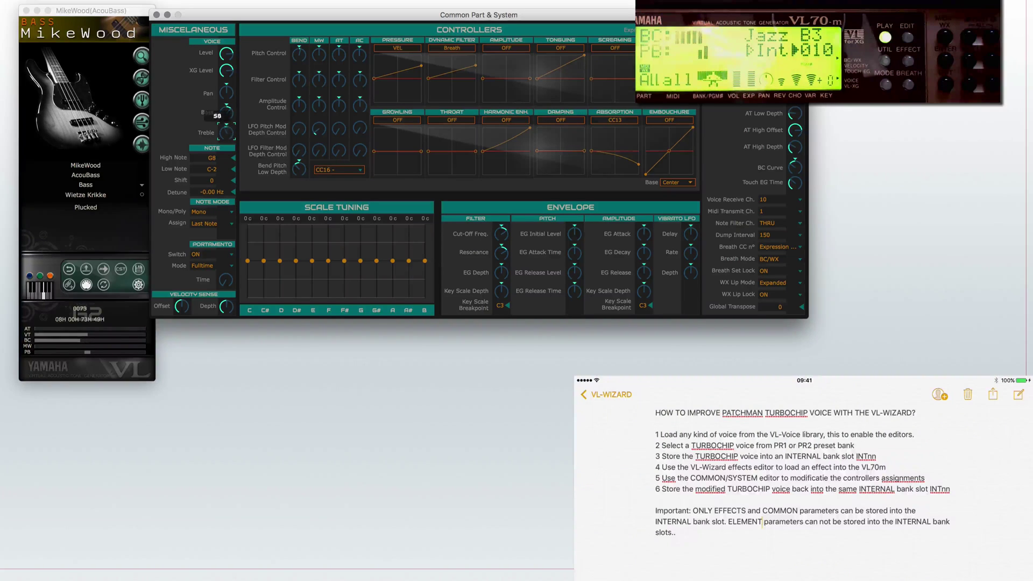
Adjust the voice's bass and treble levels and the vibrato LFO's depth, delay and rate
drag(226, 113, 227, 109)
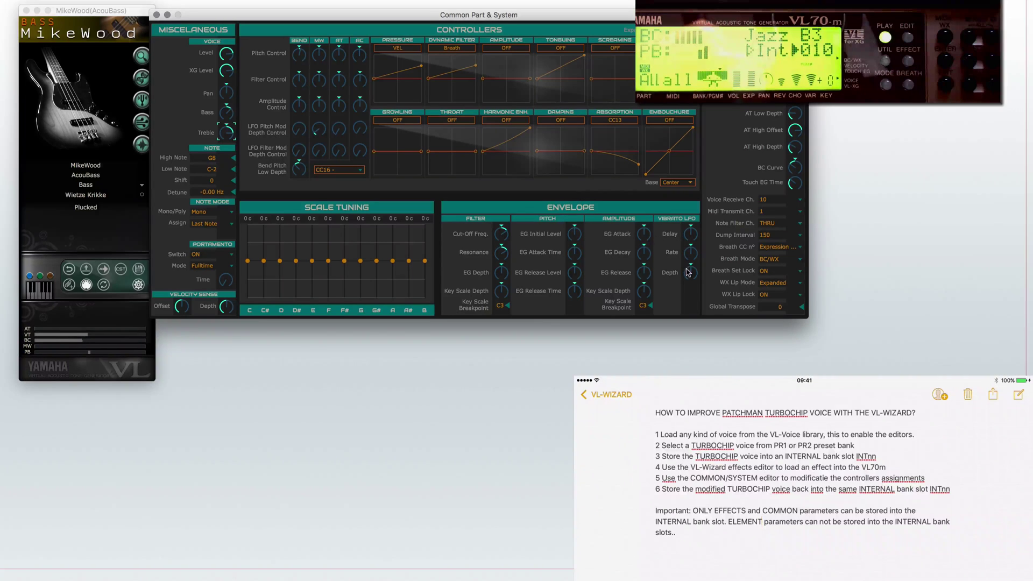
drag(690, 276, 690, 265)
click(691, 237)
click(691, 257)
drag(692, 256, 692, 256)
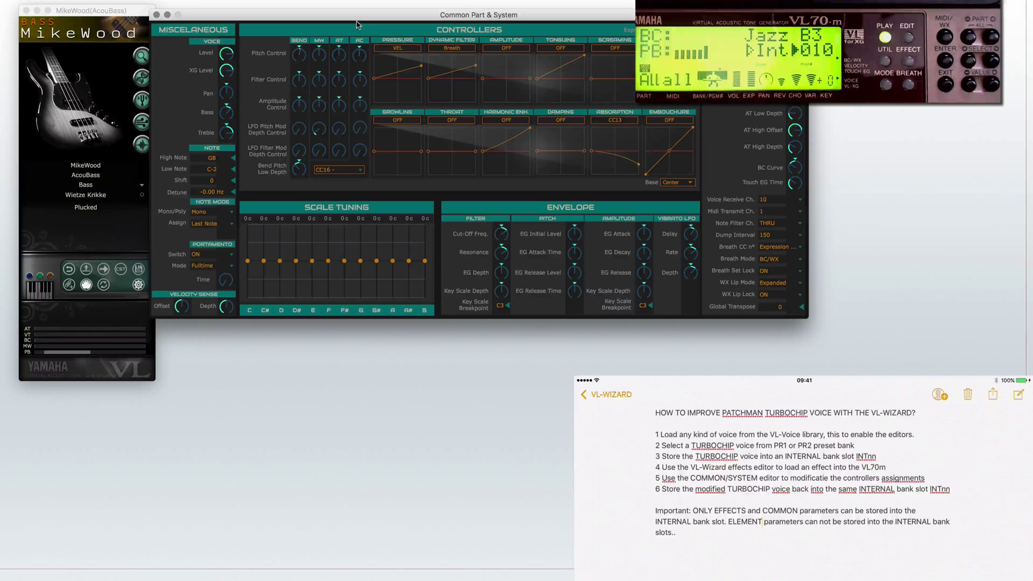
Reopen the effects editor and arrange it below the Common Part & System editor so both can be seen
mouse_move(358, 18)
mouse_down()
mouse_move(380, 18)
mouse_move(369, 16)
mouse_up()
click(145, 144)
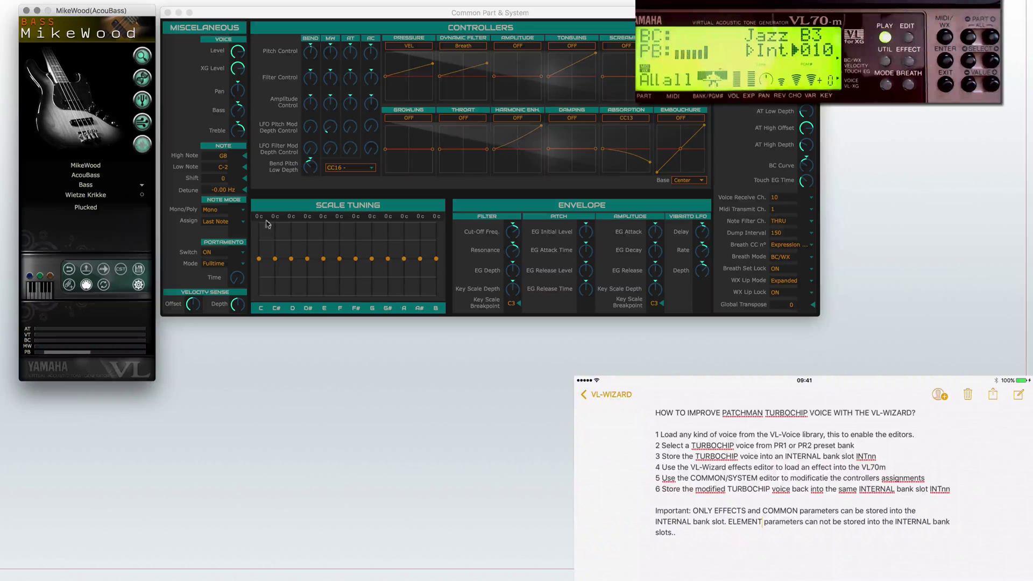
drag(322, 12, 317, 277)
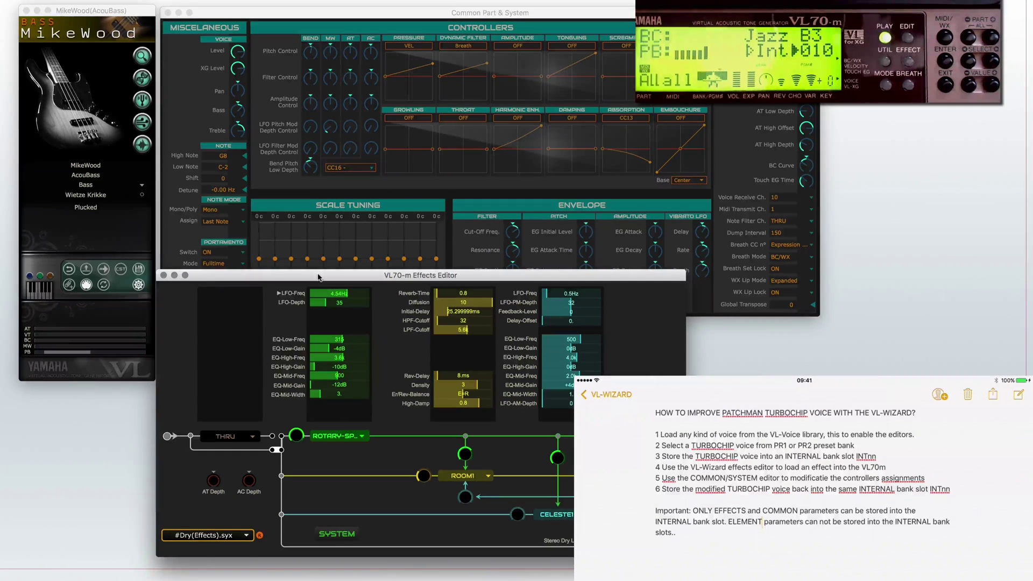
mouse_move(63, 26)
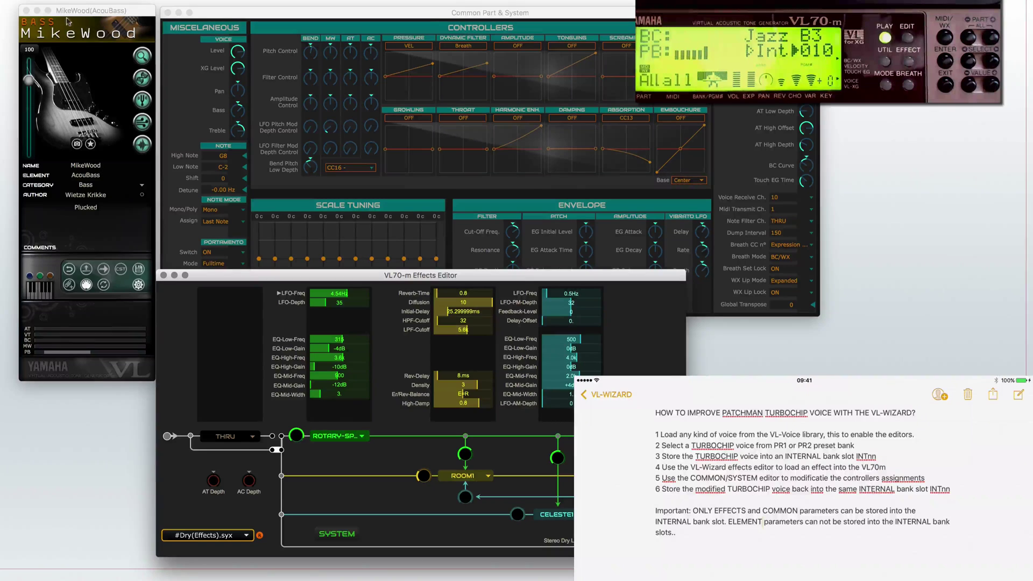